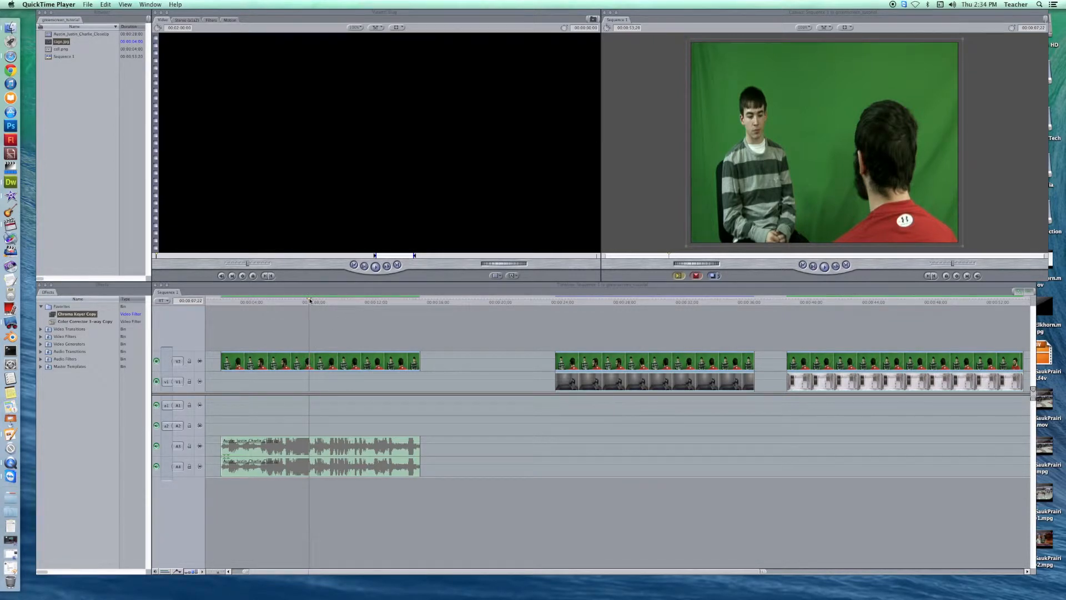
Preview the original green-screen clip and the two composited examples further along the timeline.
left_click_drag(310, 300, 300, 300)
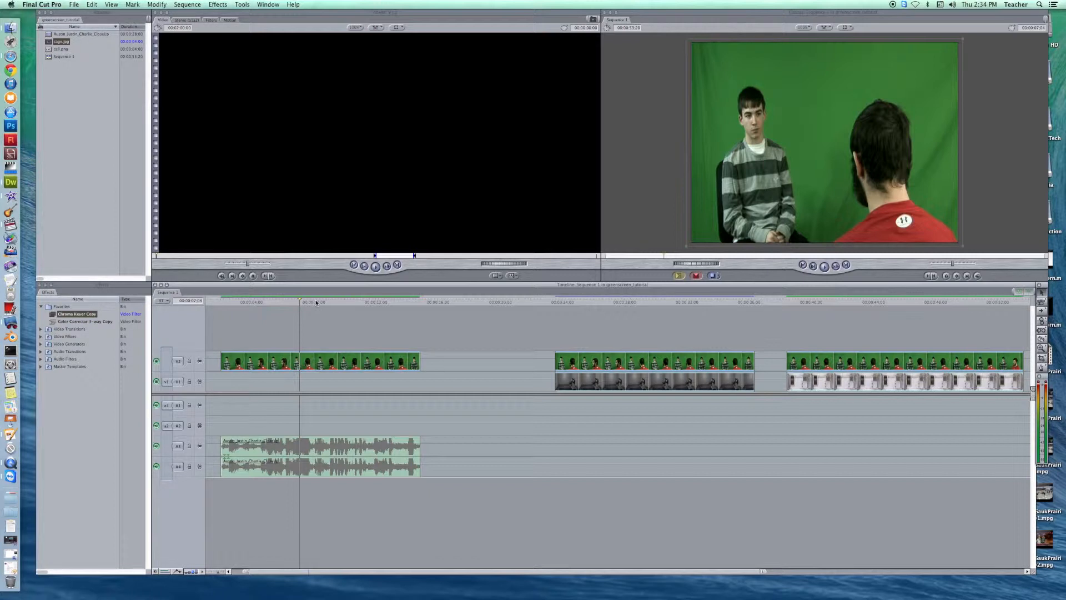
key("XF86AudioRaiseVolume")
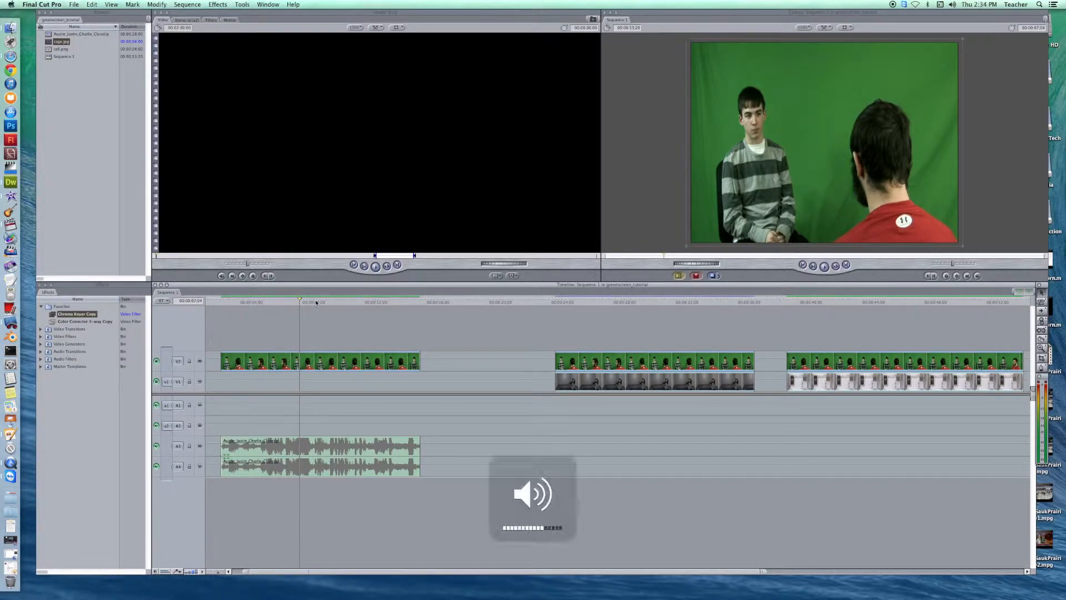
left_click(558, 303)
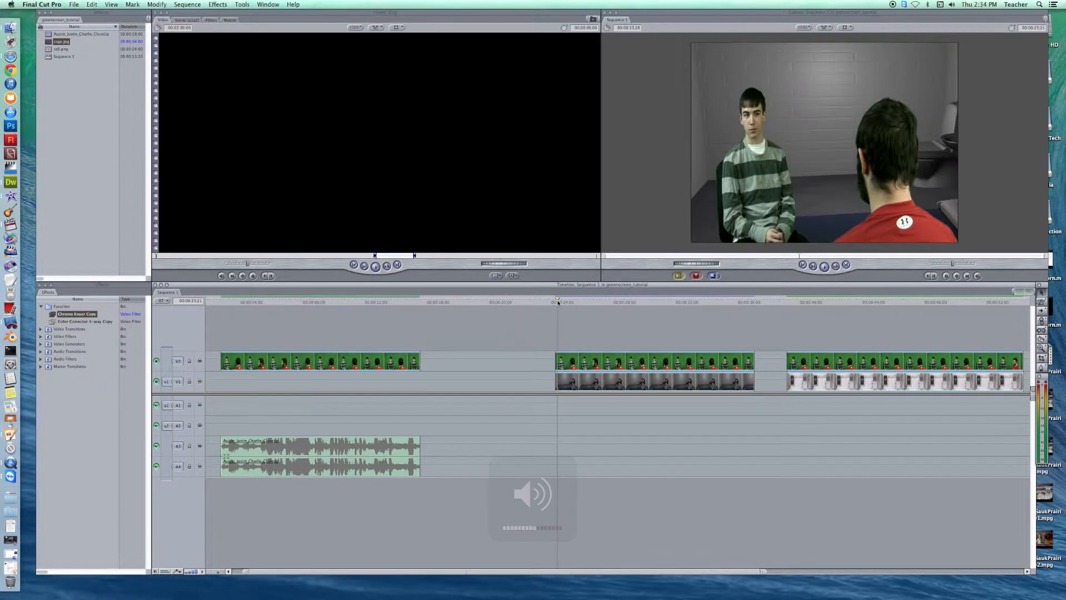
key("space")
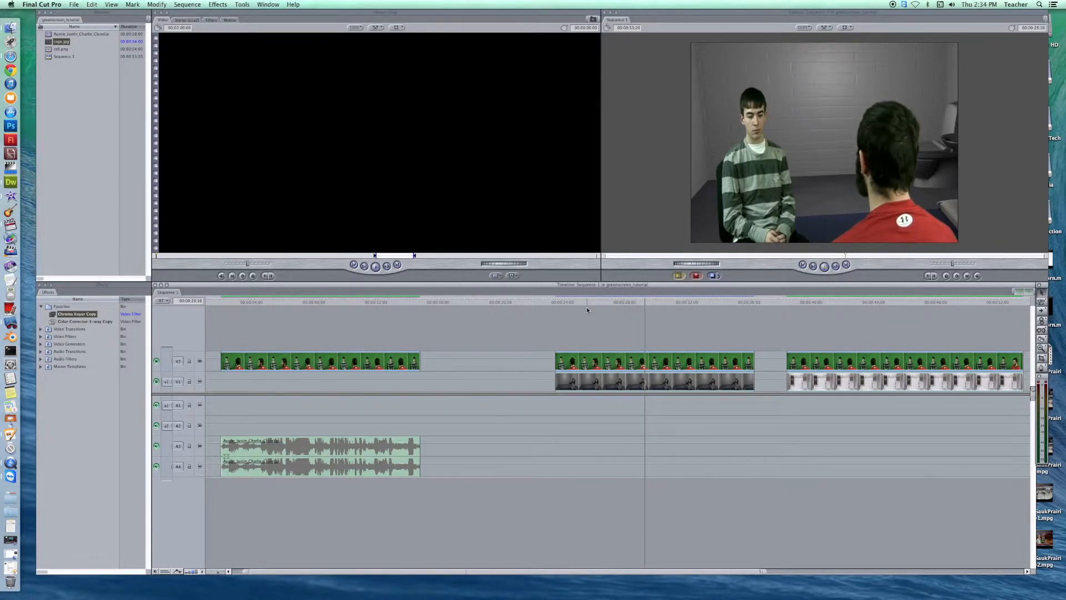
left_click(805, 303)
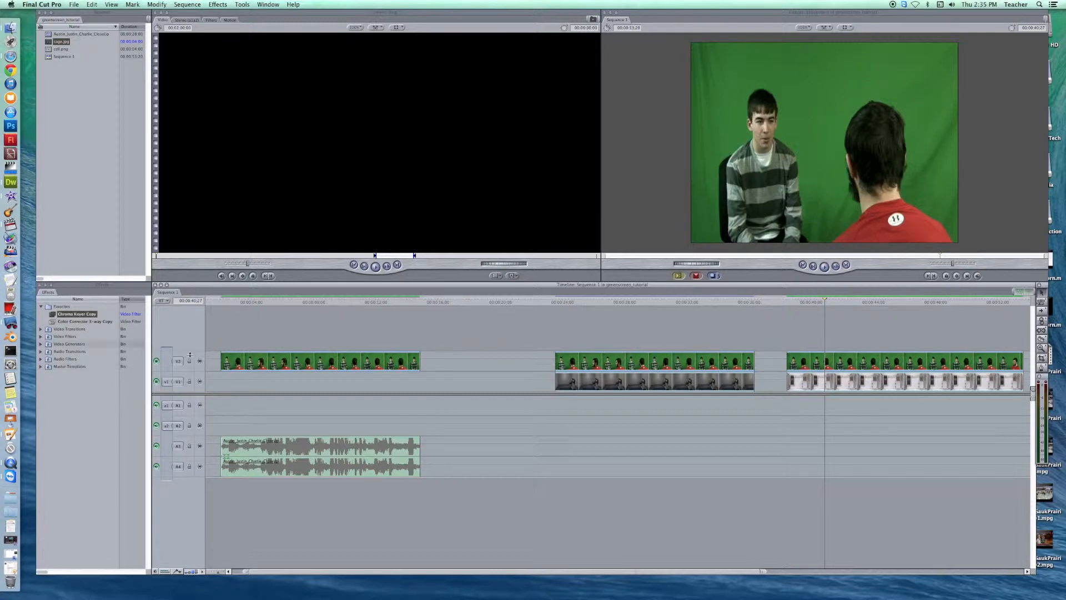
Apply the Chroma Keyer video filter to the first green-screen clip on V2 and show its visual keying controls.
left_click(249, 300)
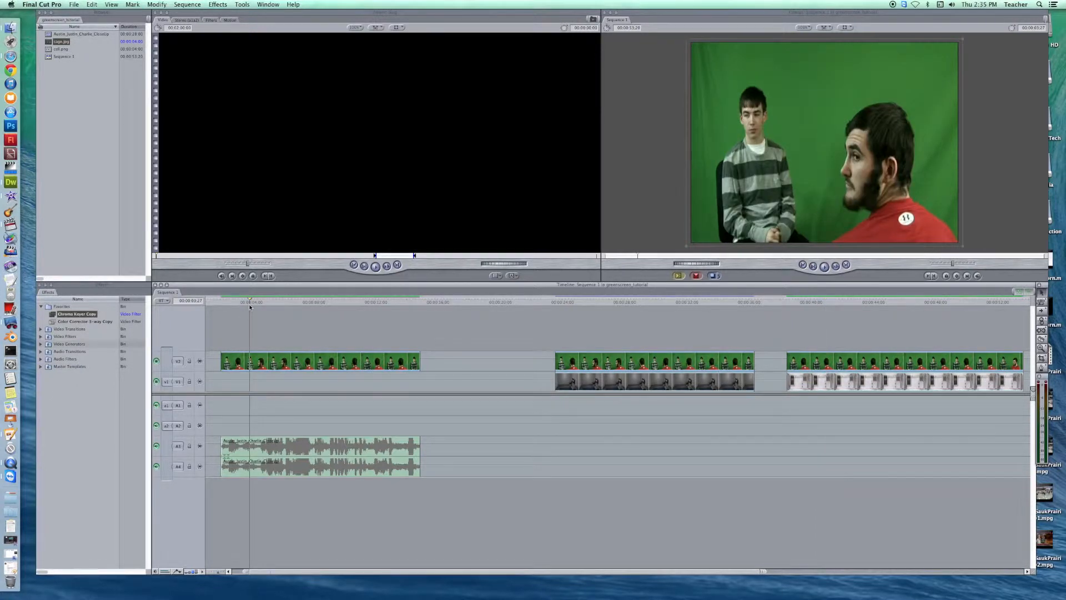
left_click_drag(249, 300, 243, 301)
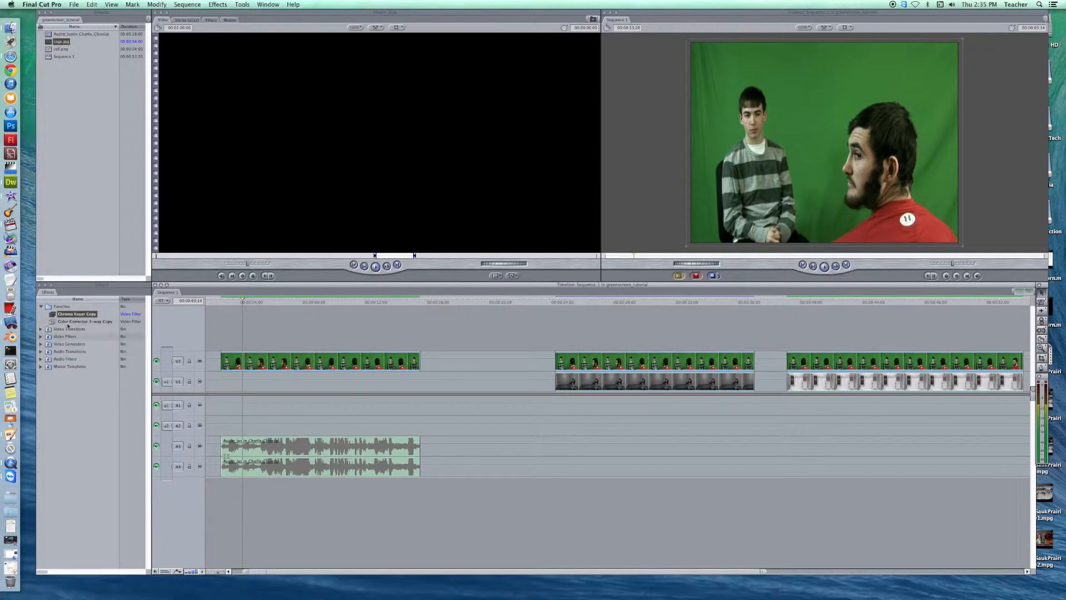
left_click(40, 336)
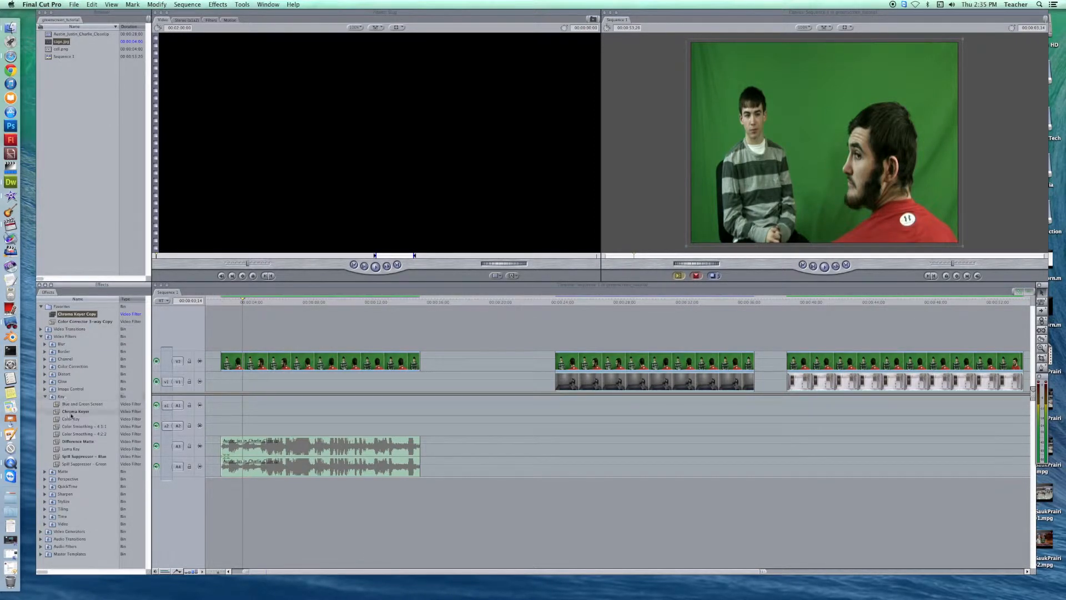
left_click_drag(71, 414, 297, 362)
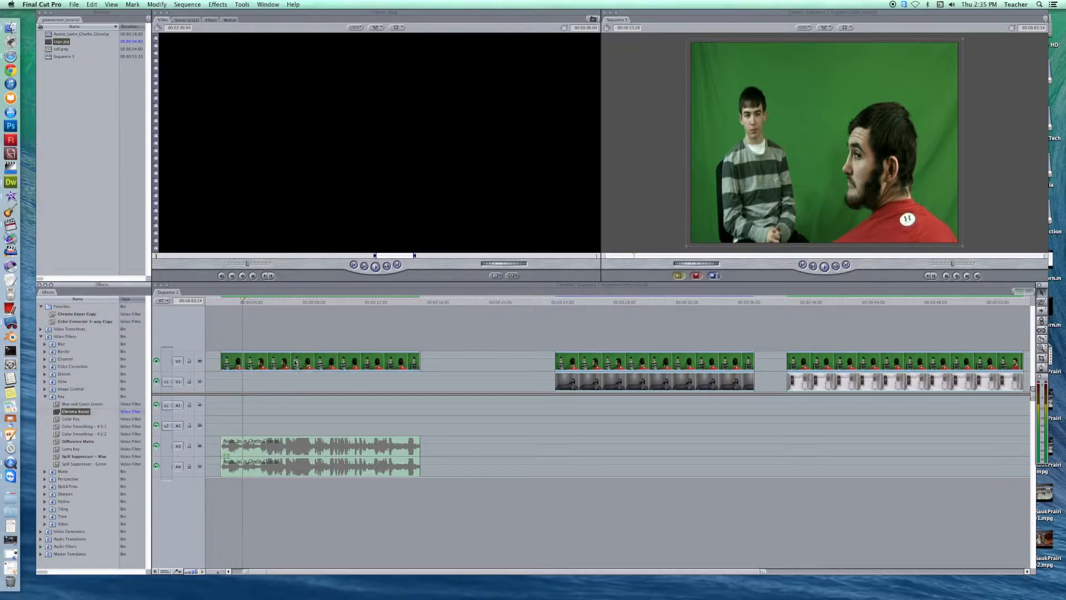
double_click(292, 364)
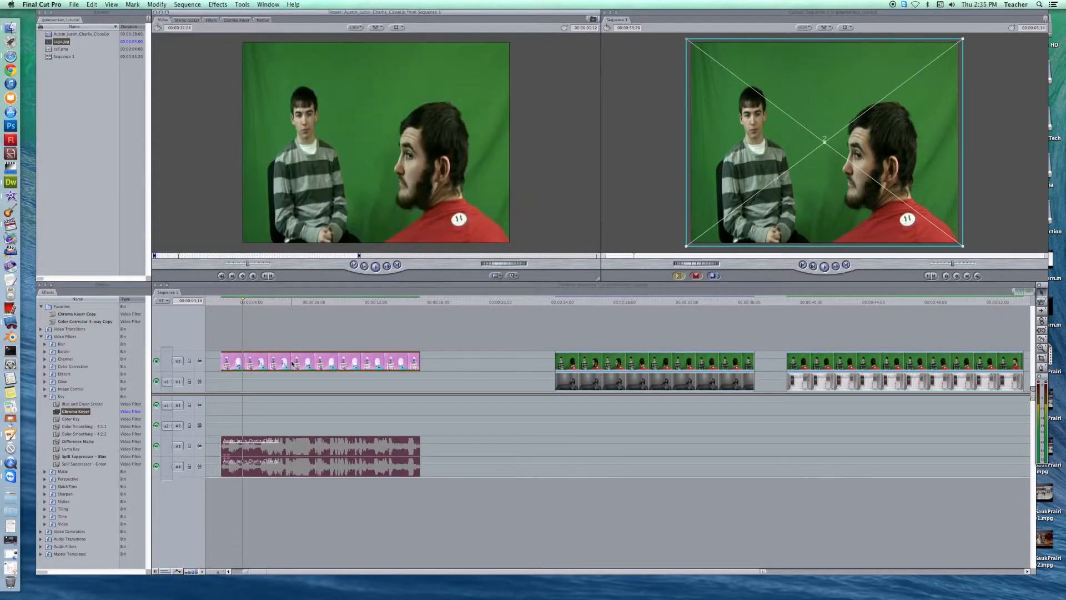
left_click(243, 21)
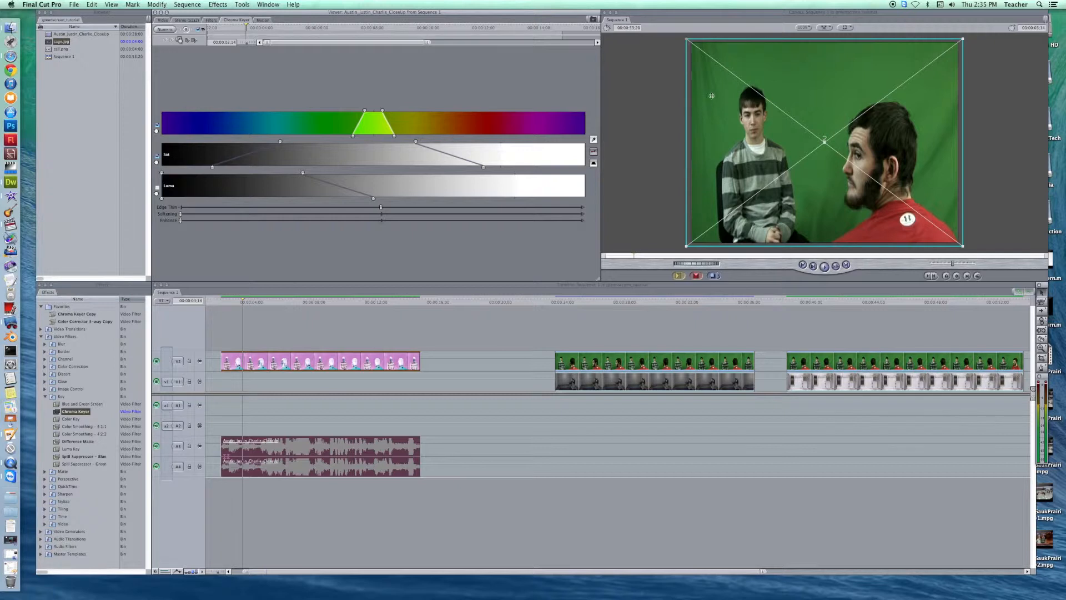
Key out the green backdrop by sampling it above the two people, near the right edge, in the lower-left corner and between them.
left_click(594, 139)
left_click(811, 81)
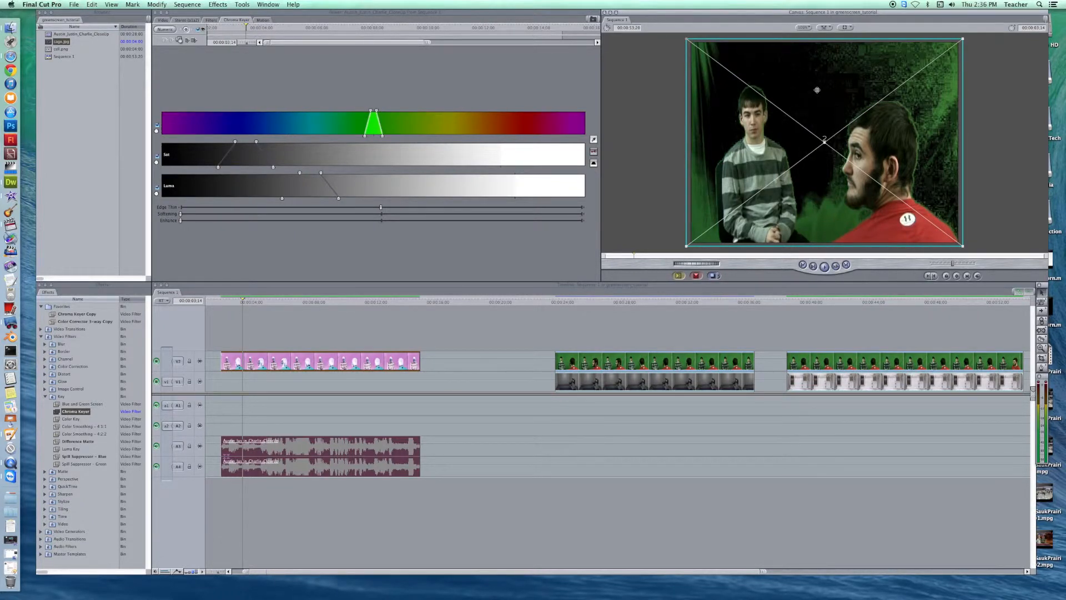
left_click(593, 141)
left_click(594, 142)
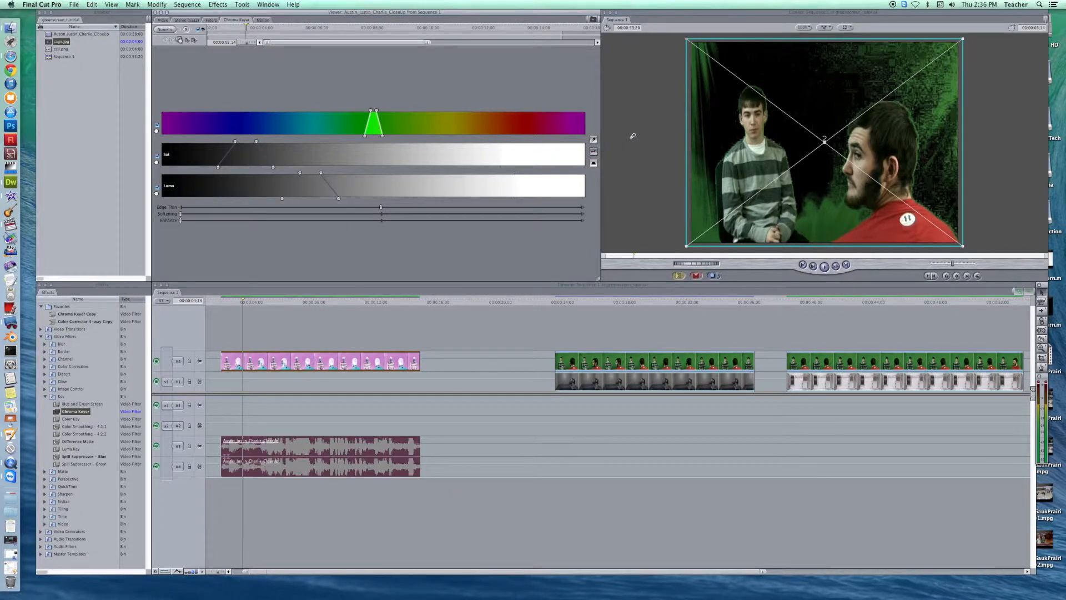
left_click(951, 93)
left_click(594, 139)
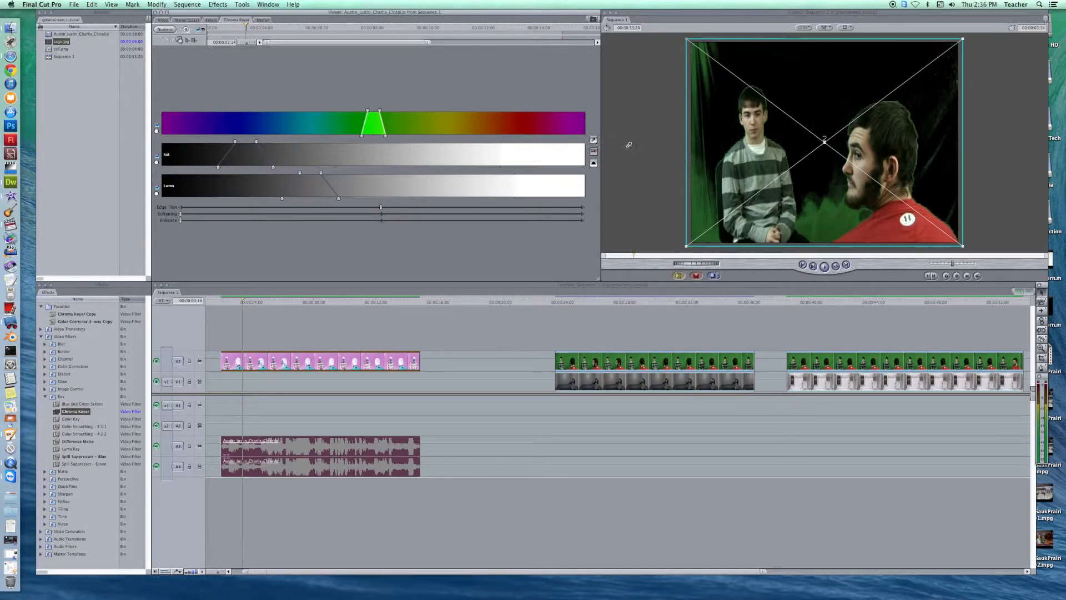
left_click(708, 236)
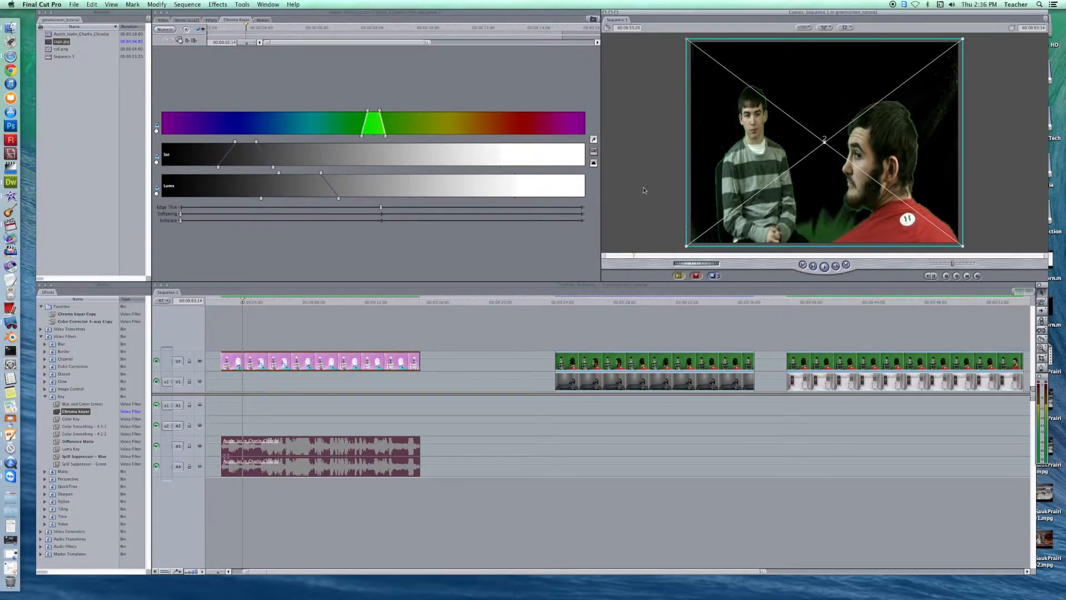
left_click(594, 140)
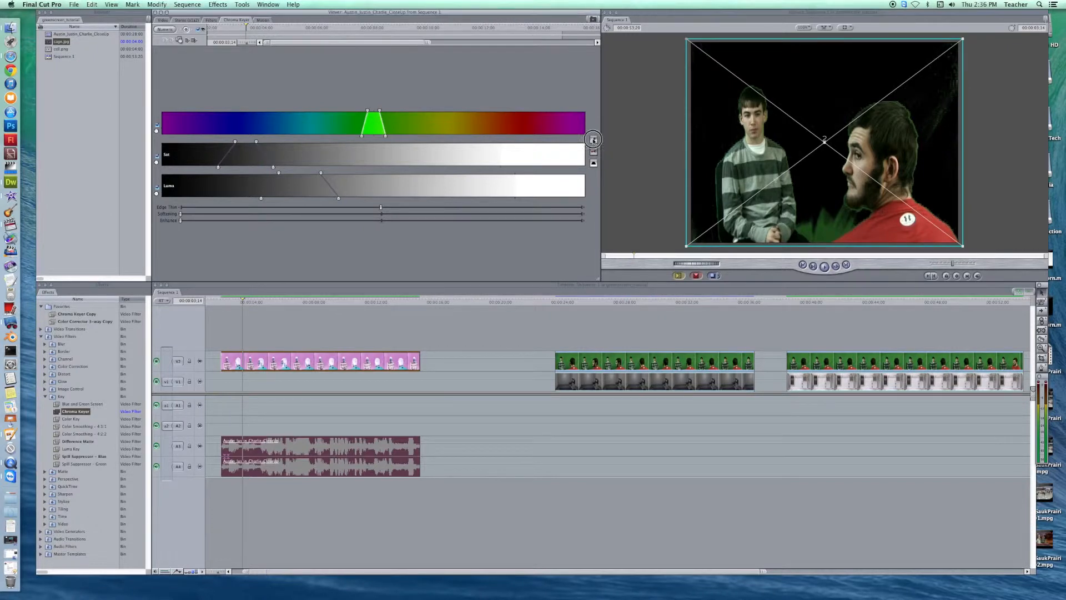
left_click(827, 239)
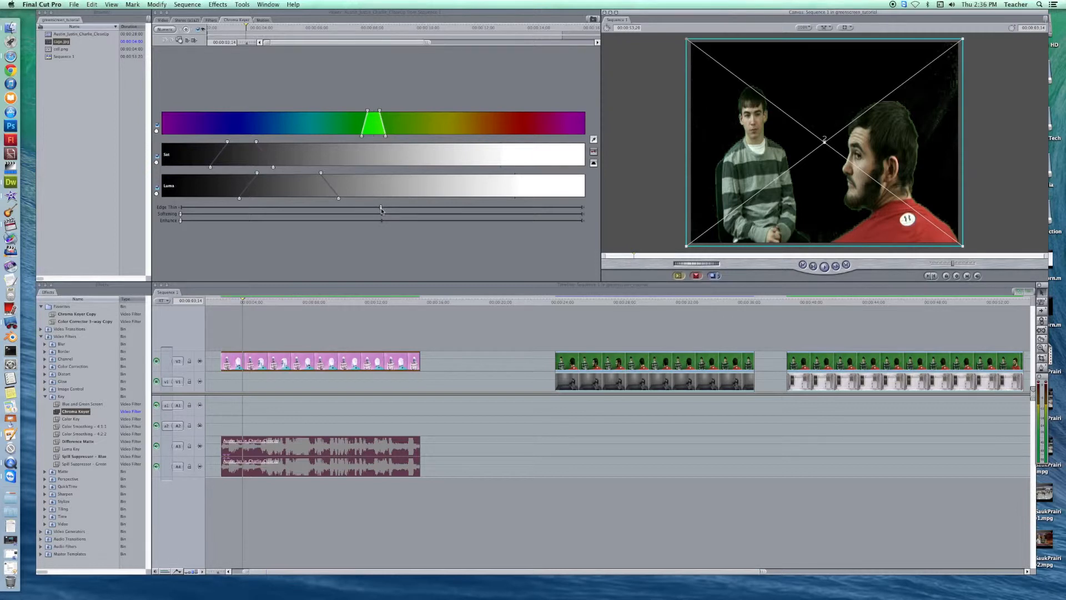
Refine the key by raising Edge Thin to well above its midpoint and adding slight Softening and Enhance, checking another frame.
left_click_drag(381, 207, 470, 205)
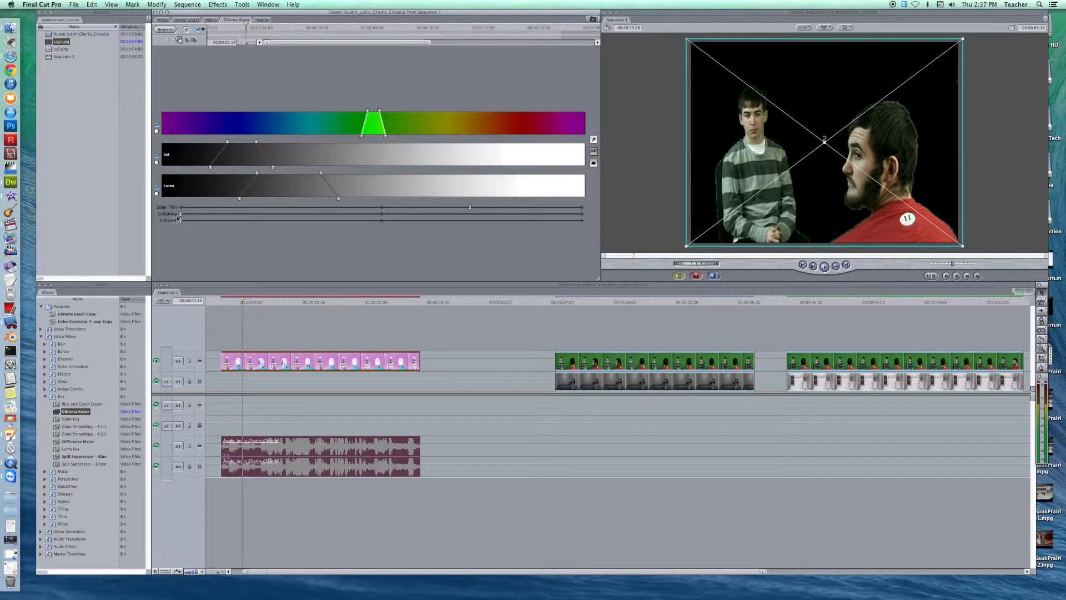
mouse_move(181, 216)
left_mouse_down()
mouse_move(325, 214)
mouse_move(197, 218)
left_mouse_up()
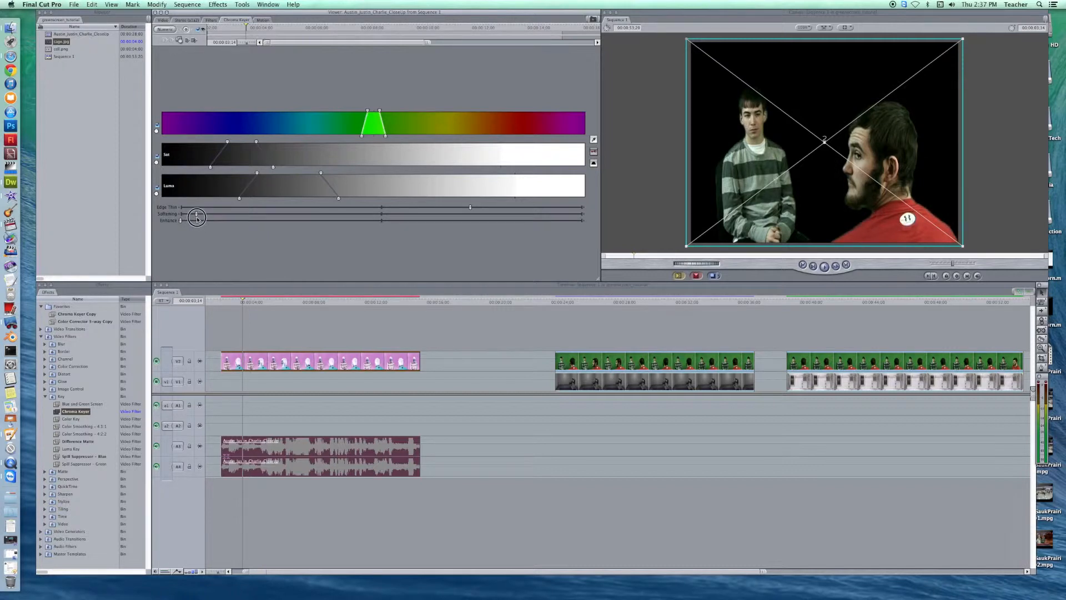
left_click_drag(197, 218, 197, 219)
left_click_drag(181, 221, 243, 221)
left_click_drag(243, 221, 190, 226)
mouse_move(242, 301)
left_mouse_down()
mouse_move(281, 302)
mouse_move(256, 304)
left_mouse_up()
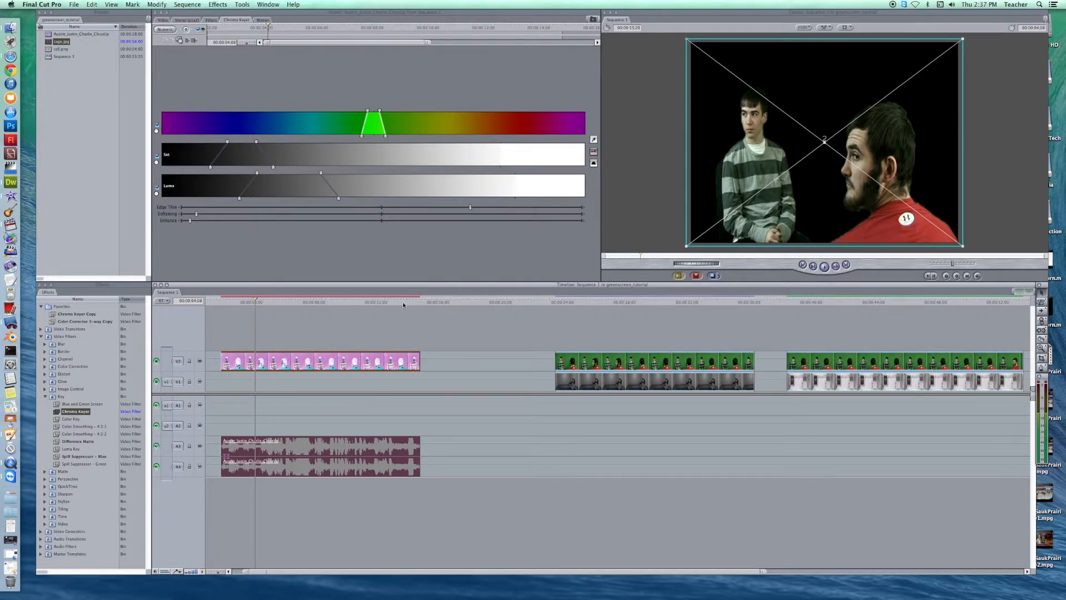
Place the JPG cage background on V1 beneath the first keyed clip and extend it to the clip's full length.
left_click(56, 49)
left_click(48, 42)
left_click_drag(48, 43, 228, 381)
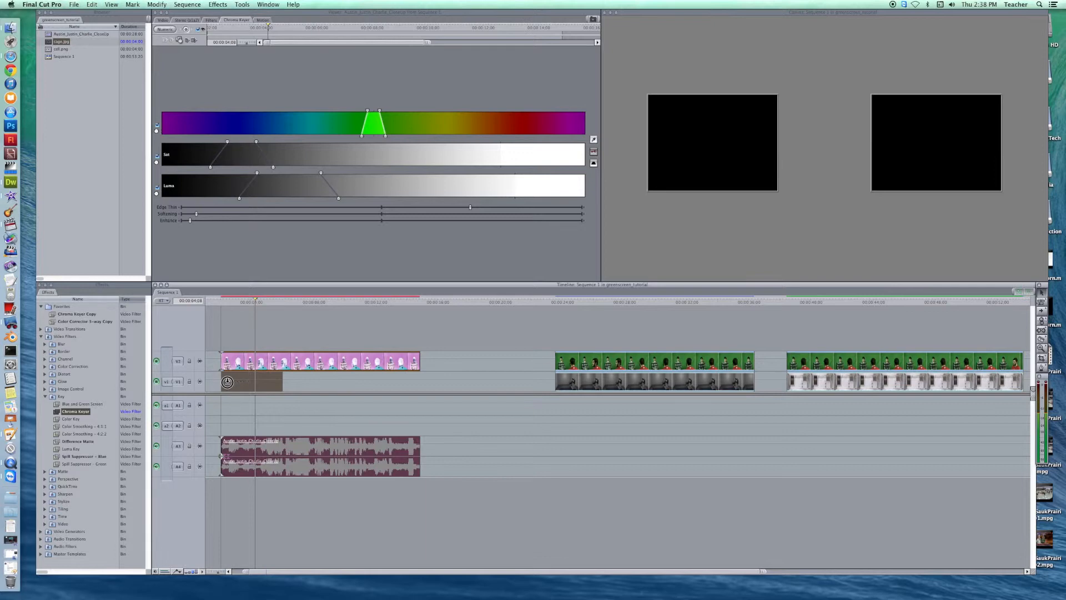
left_click_drag(228, 381, 418, 388)
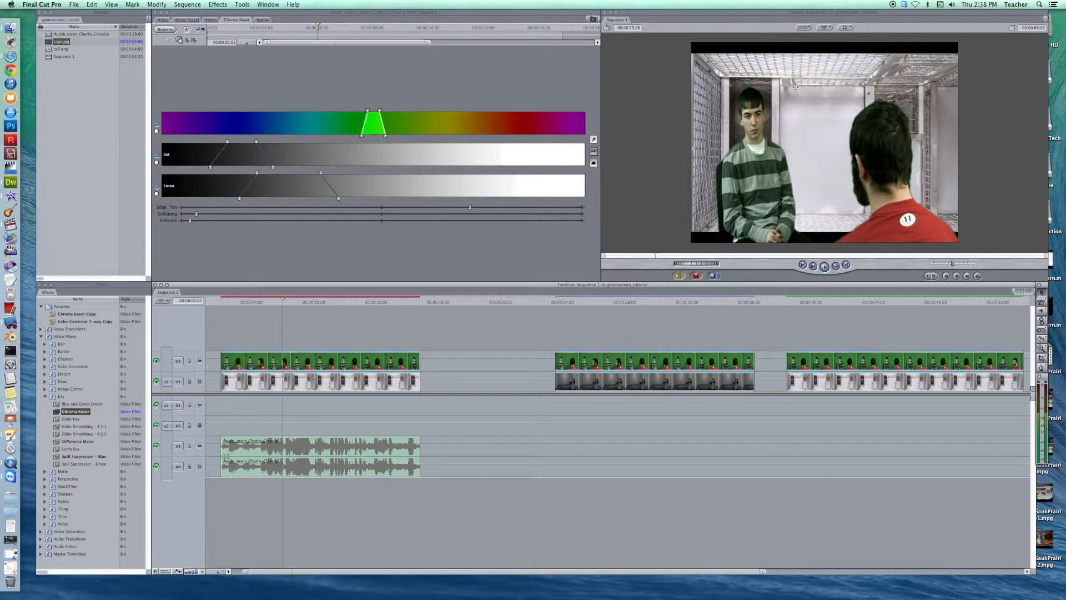
Enlarge the cage background to cover the black bars and shift it sideways behind the actors, checking another frame.
double_click(300, 384)
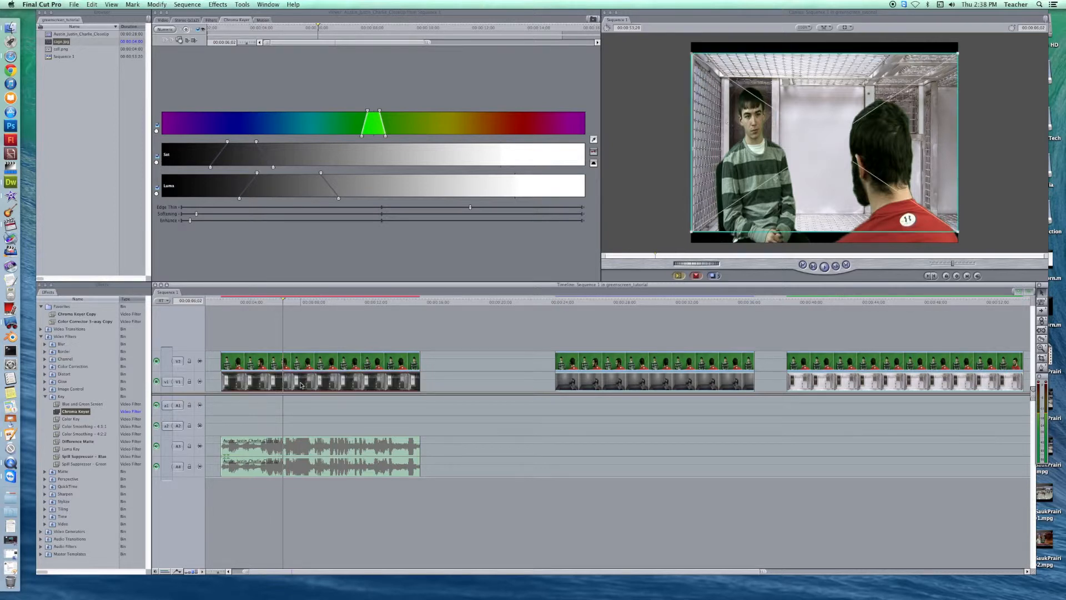
left_click_drag(963, 49, 978, 42)
left_click_drag(905, 92, 921, 94)
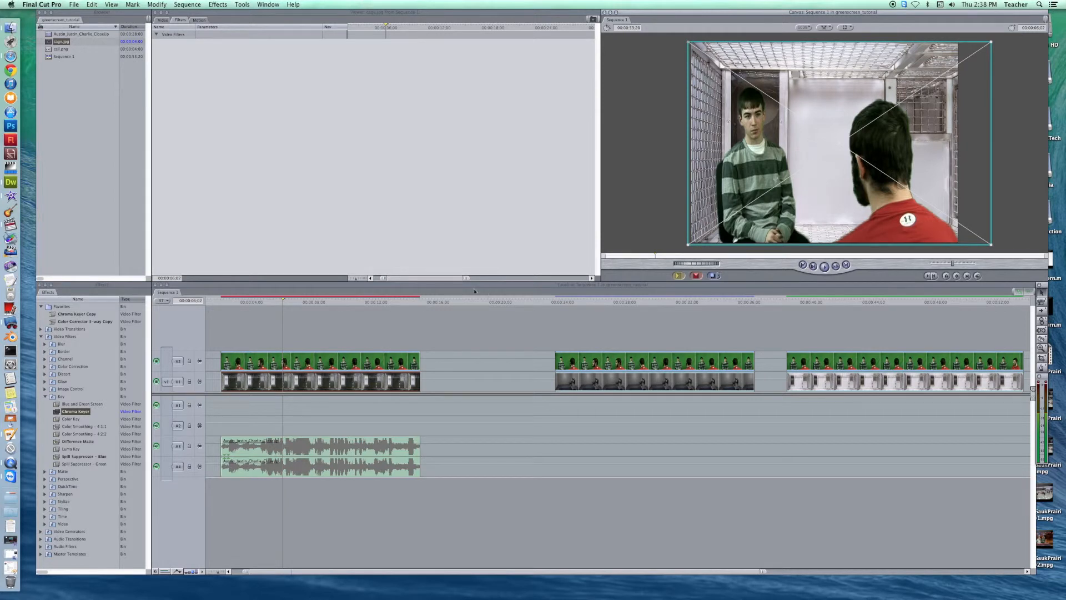
left_click_drag(290, 300, 300, 301)
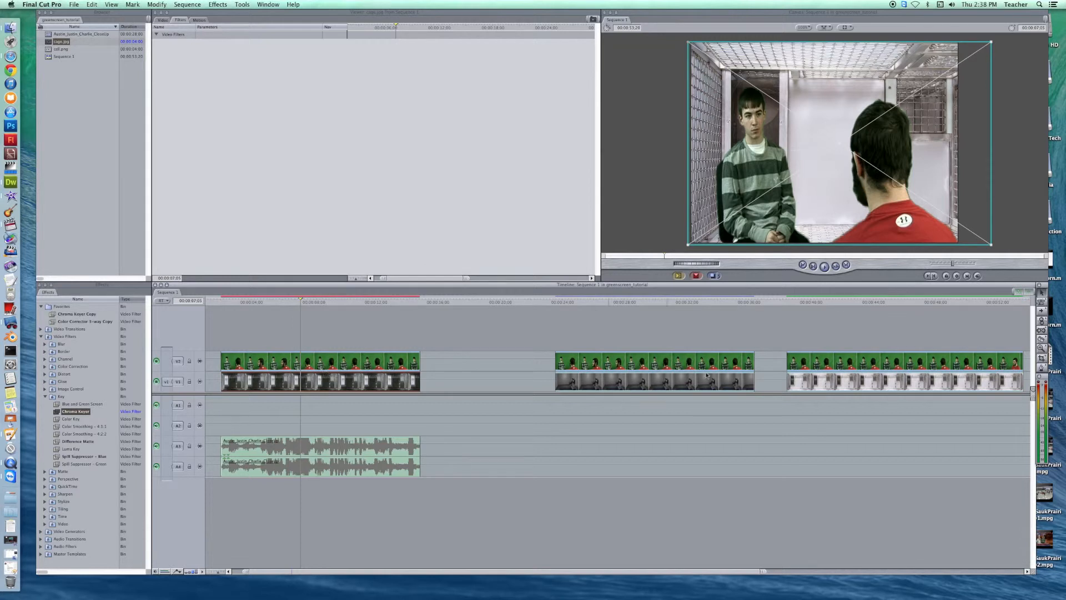
Copy the first clip's adjusted Chroma Keyer filter onto the third green-screen clip and check the key across several frames.
left_click(845, 303)
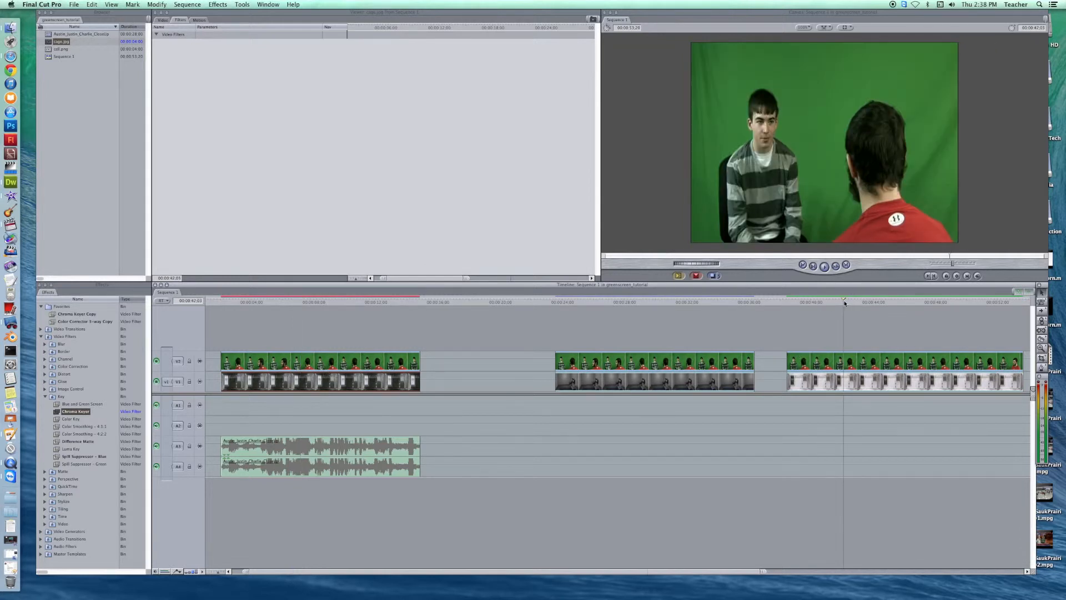
double_click(297, 361)
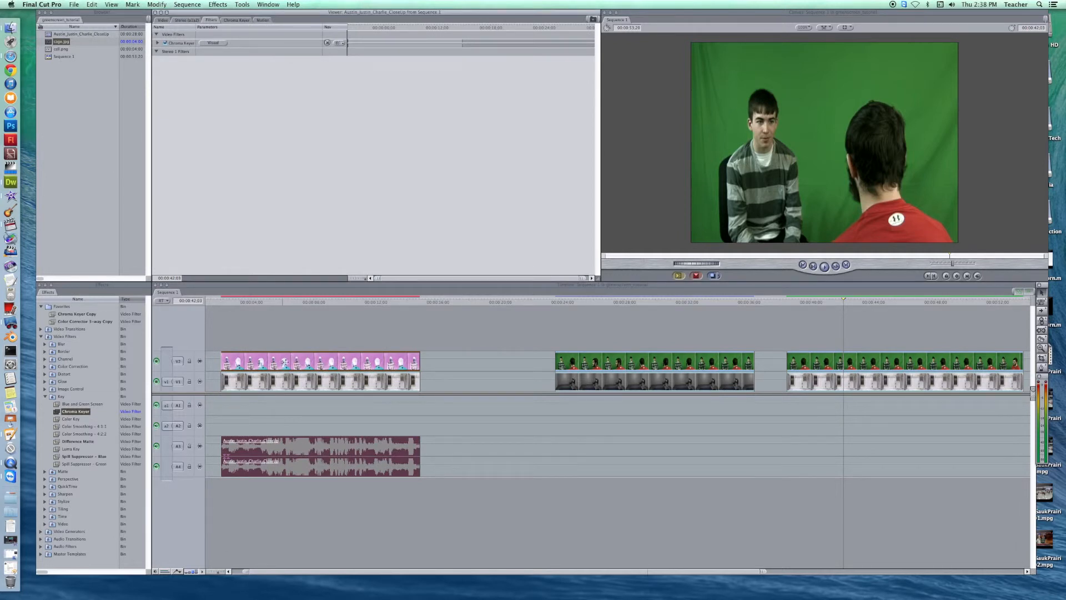
left_click(287, 301)
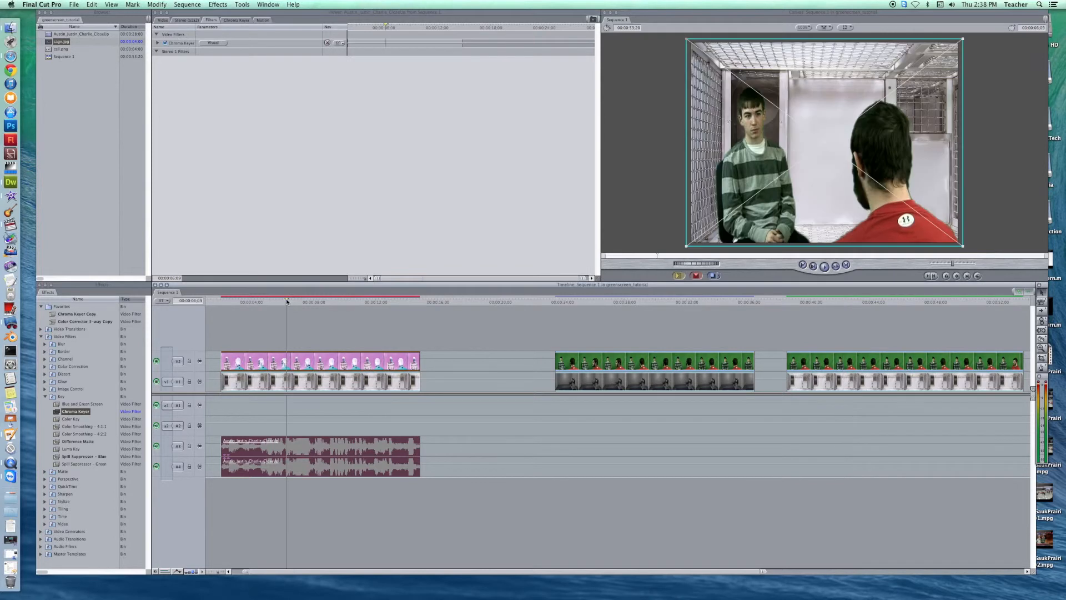
left_click(239, 20)
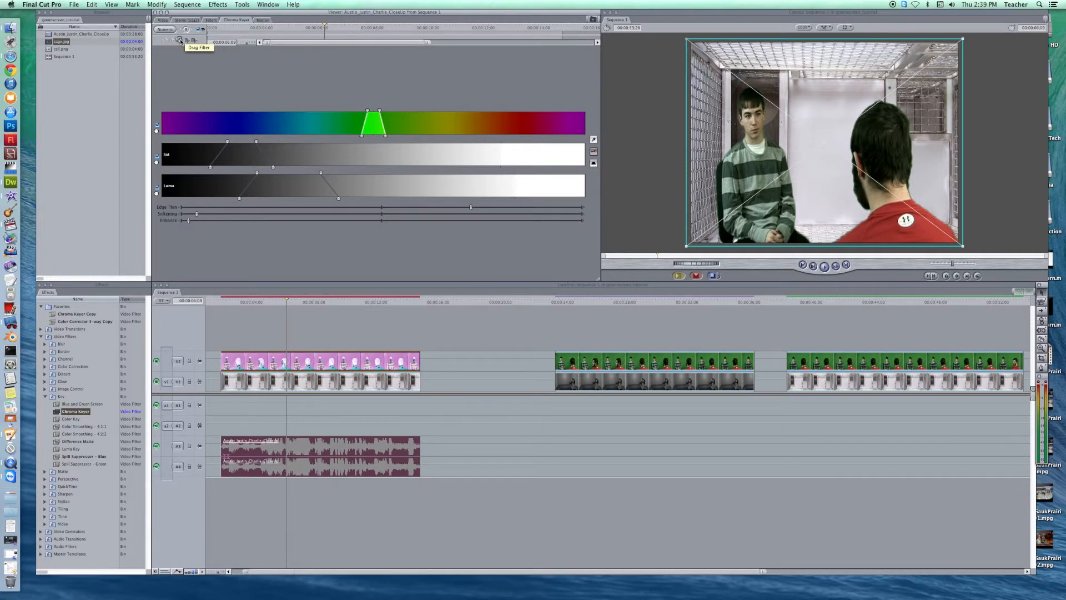
left_click_drag(179, 41, 844, 361)
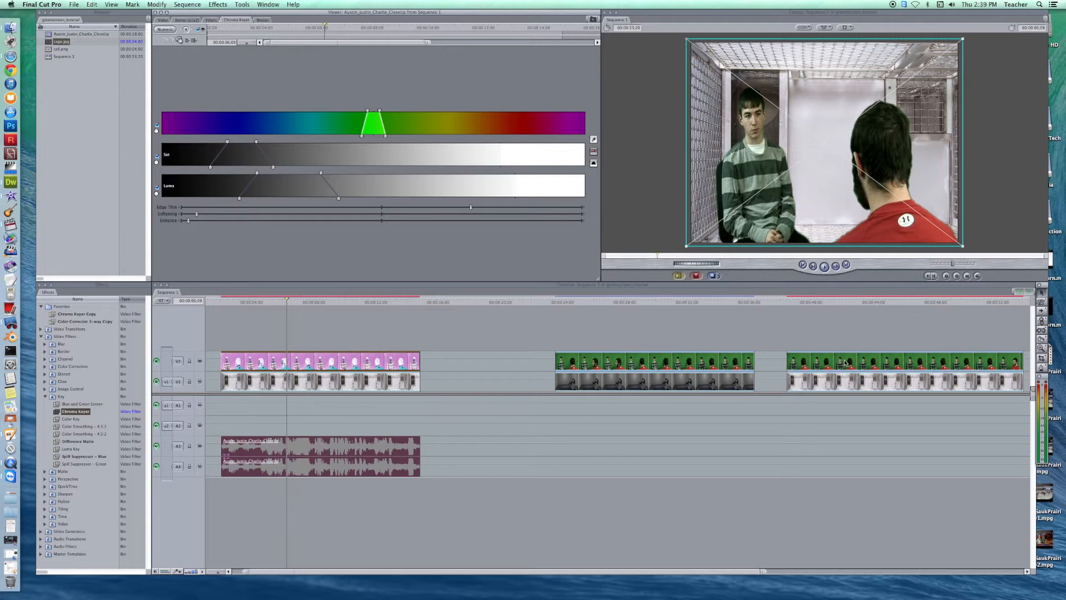
left_click(828, 302)
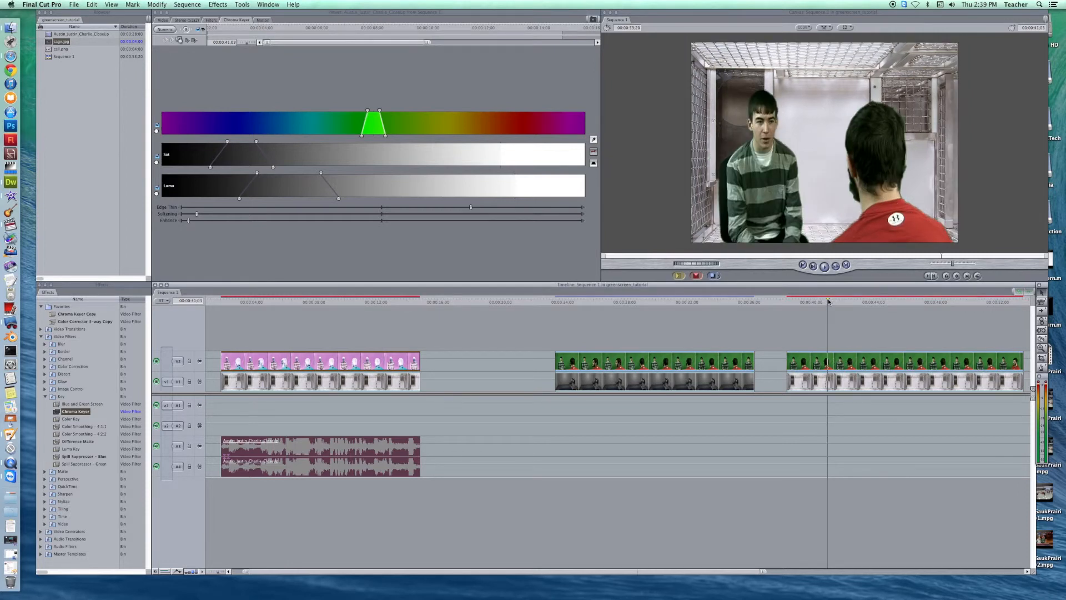
left_click_drag(829, 300, 910, 314)
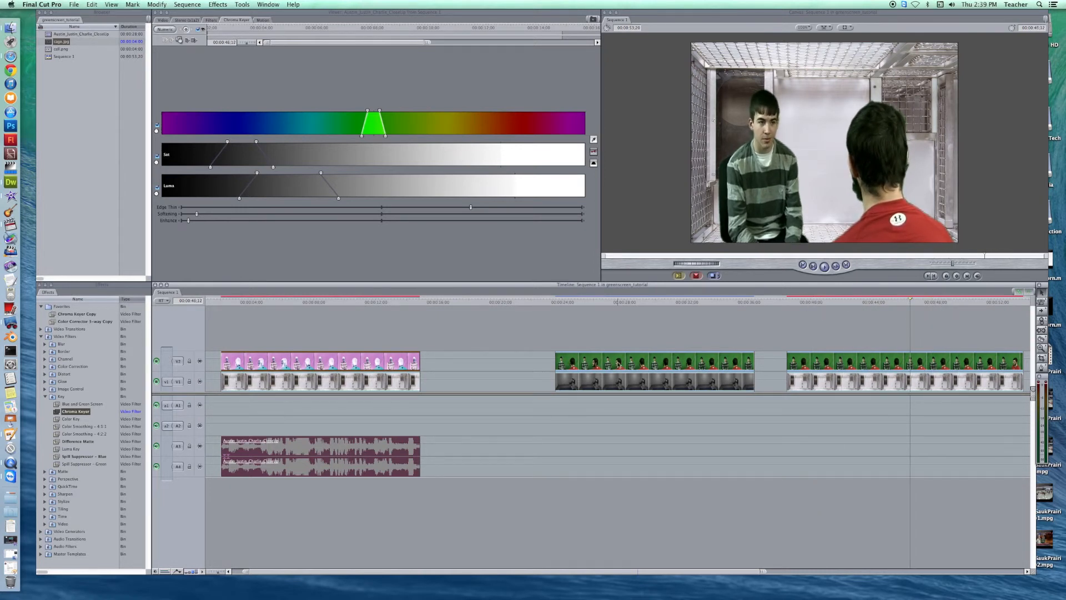